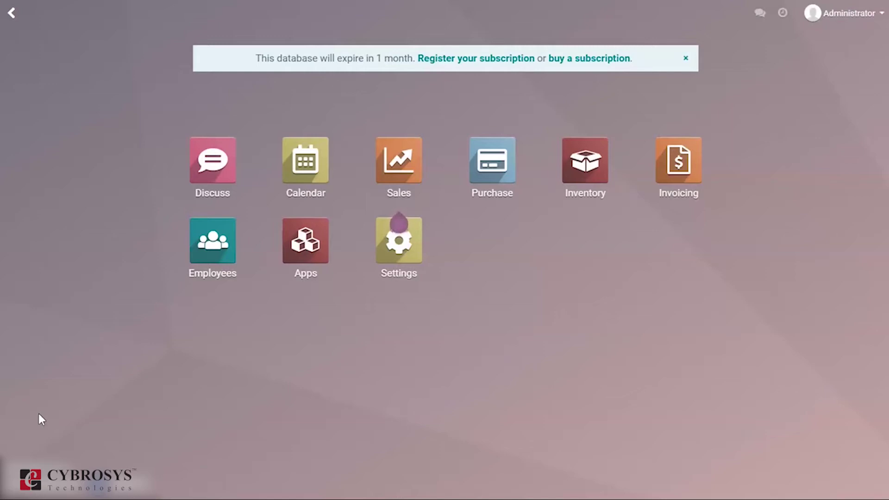
- Open Settings and scroll General Settings down to the Developer Tools options
left_click(140, 426)
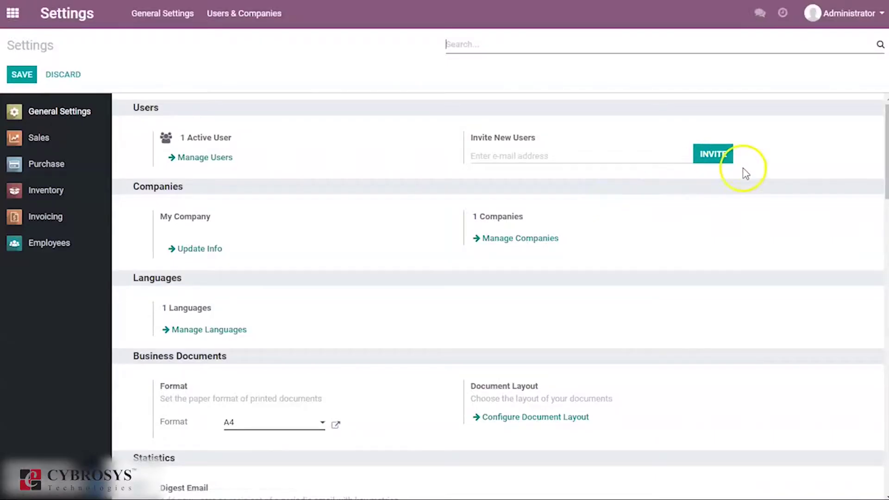
left_click_drag(884, 151, 884, 399)
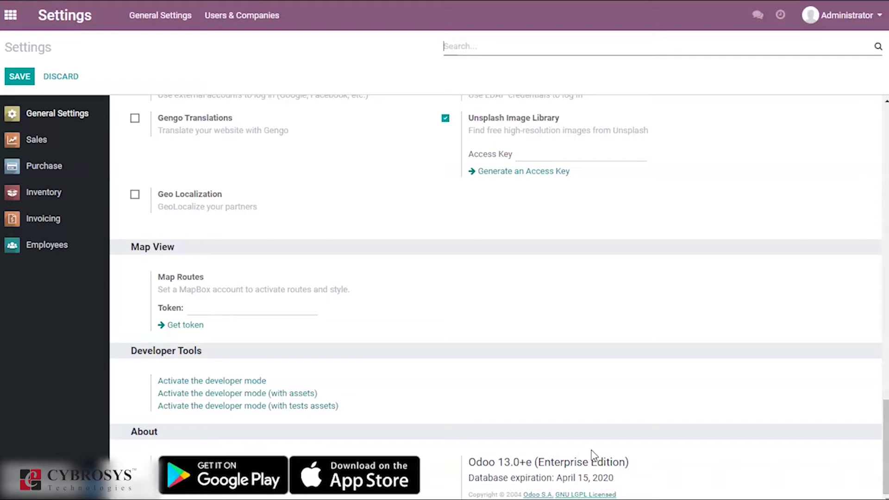
left_click(563, 455)
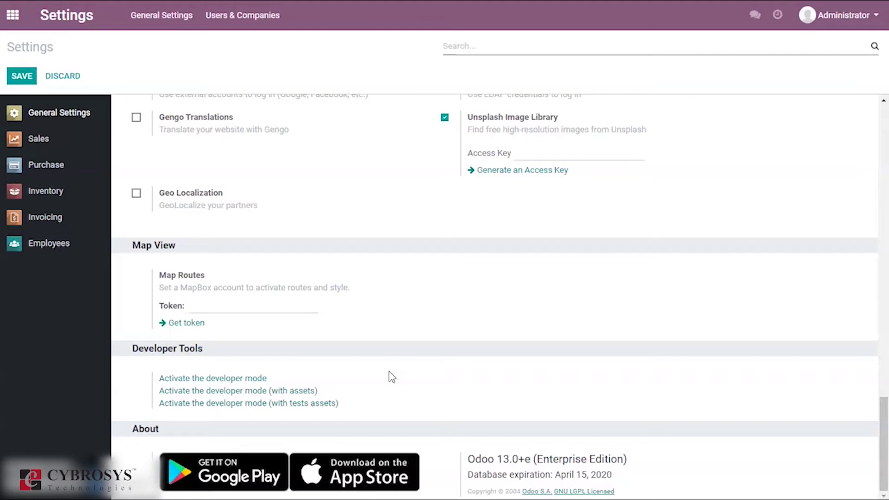
- Activate developer mode, then return to Settings' Developer Tools and deactivate it again
left_click(256, 379)
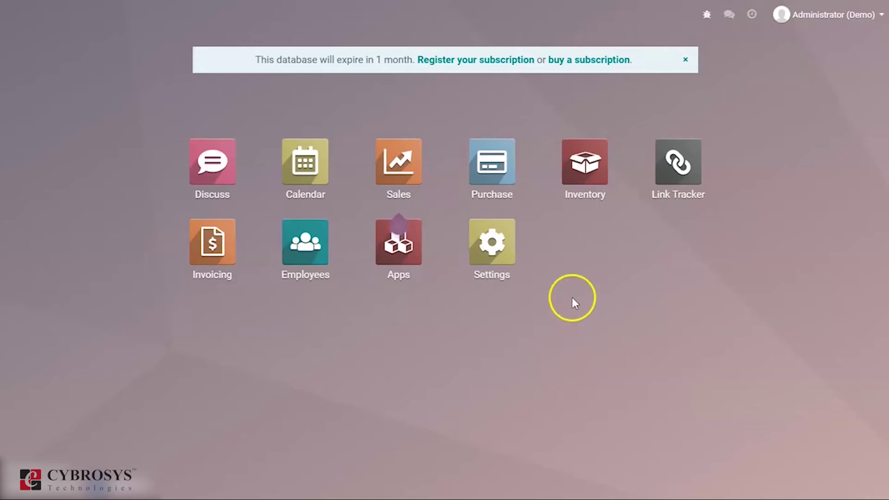
left_click(511, 273)
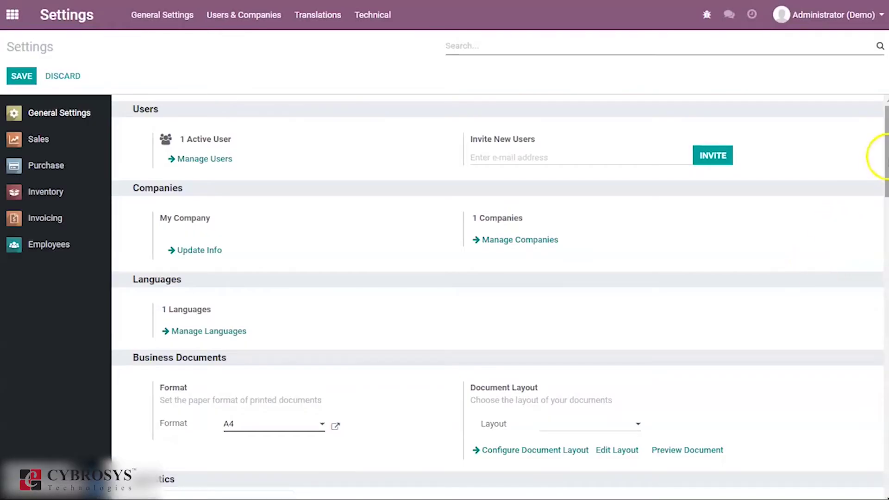
left_click_drag(885, 156, 886, 468)
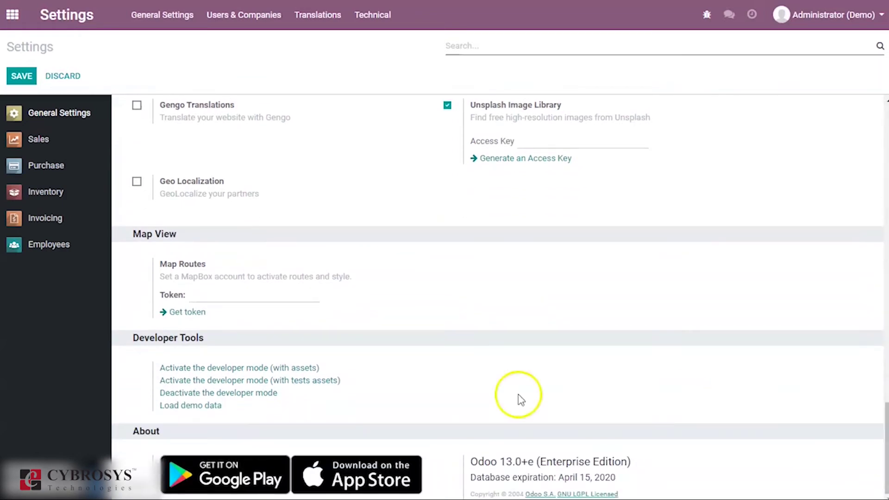
left_click(266, 394)
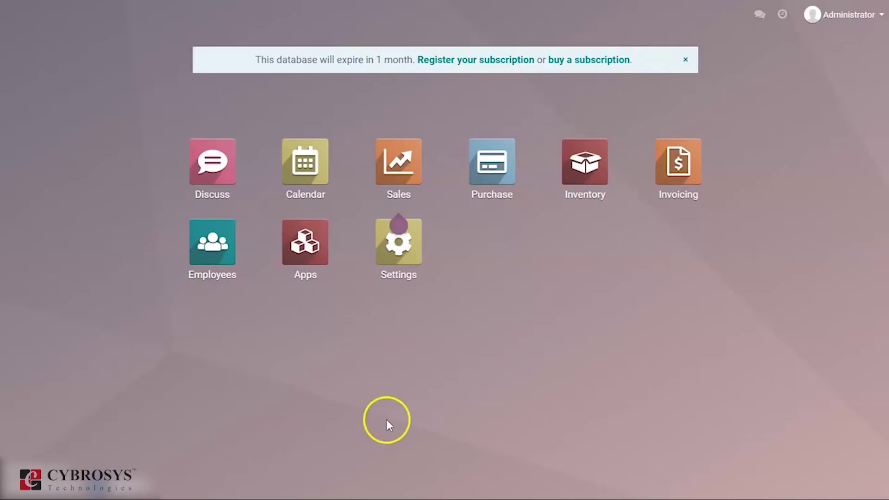
- Reload Odoo at web?debug=1 outside full screen, then restore Chrome's full-screen view
mouse_move(445, 2)
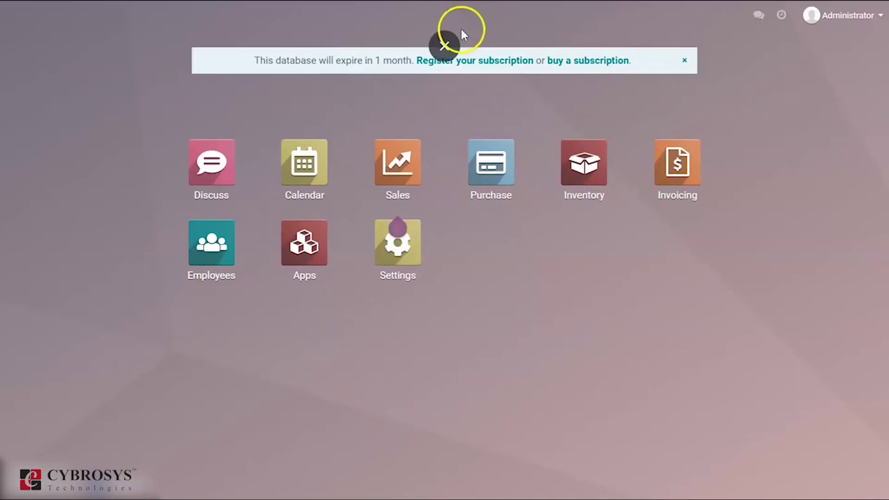
left_click(444, 45)
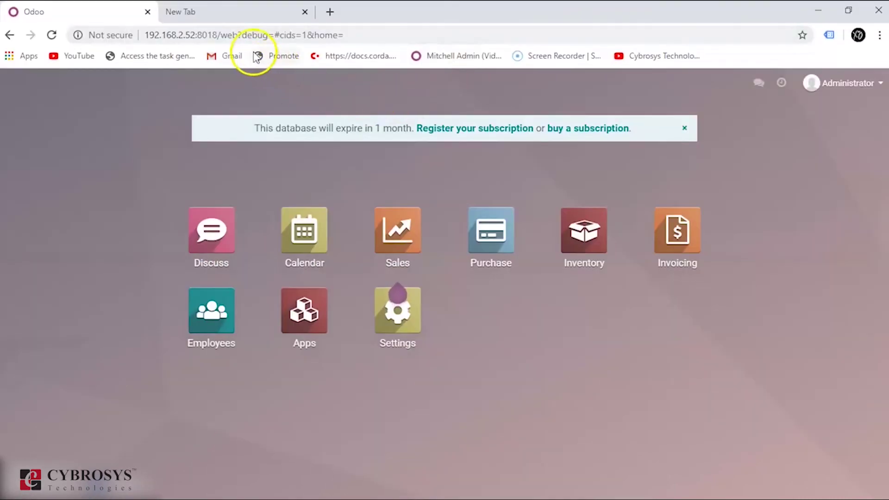
left_click(238, 34)
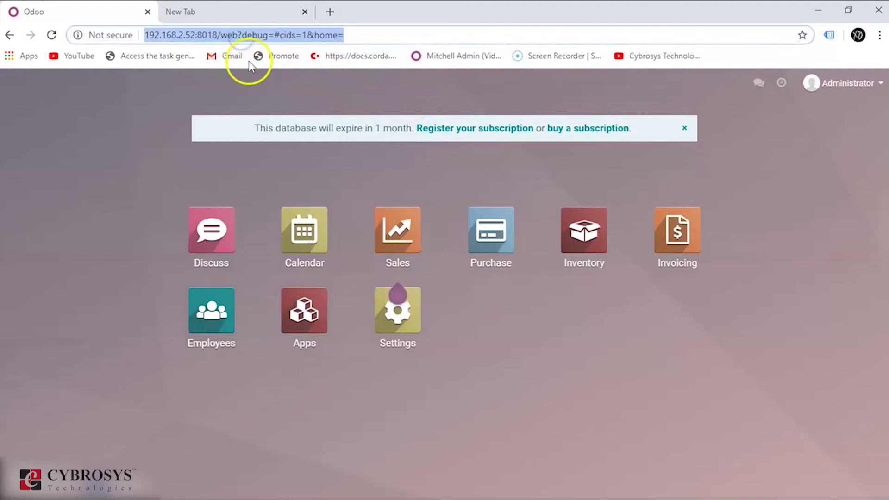
left_click(241, 35)
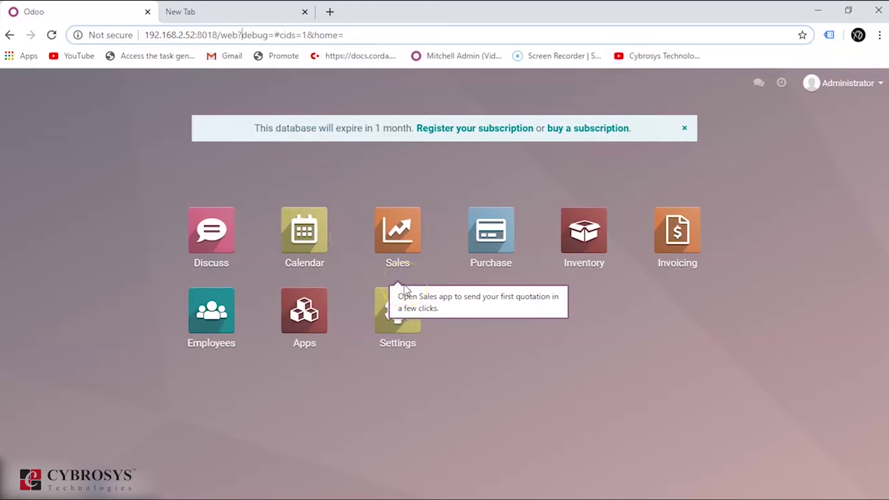
type("debug")
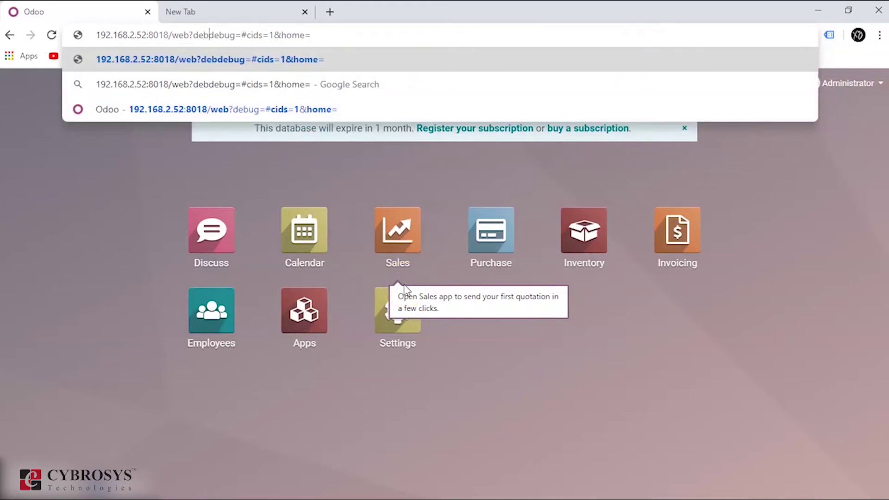
type("-")
key("BackSpace")
type("=1")
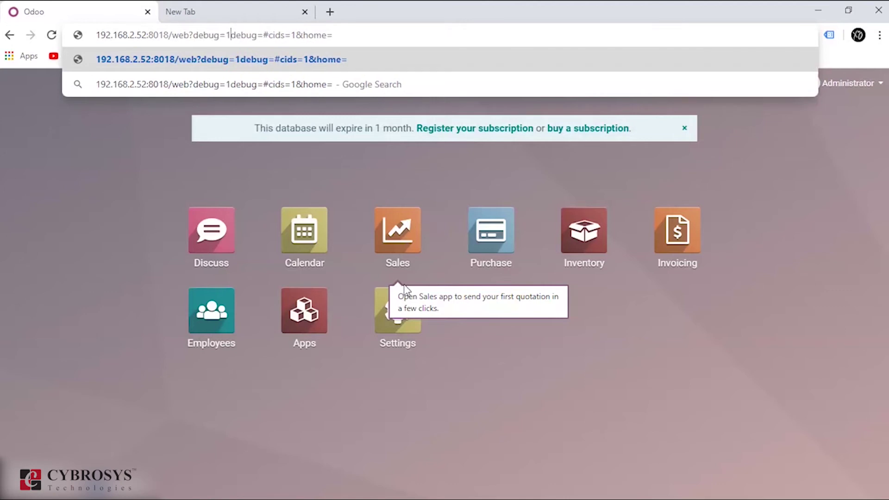
key("Return")
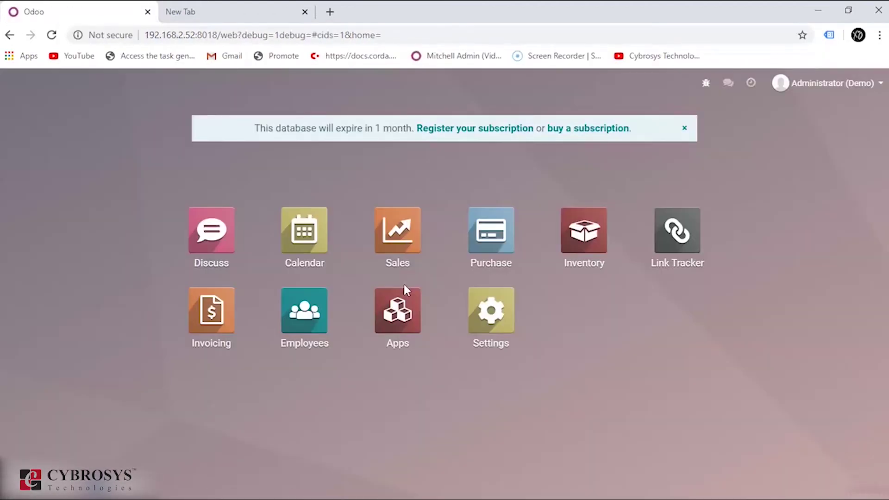
left_click(880, 37)
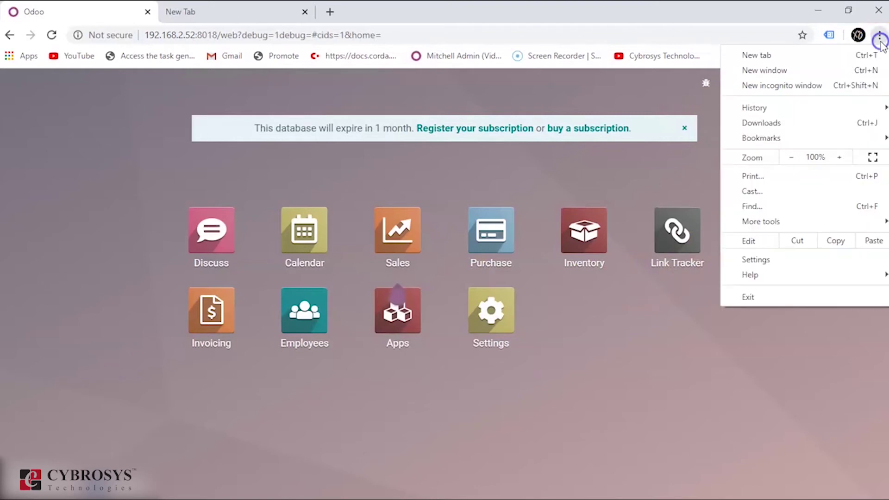
left_click(875, 156)
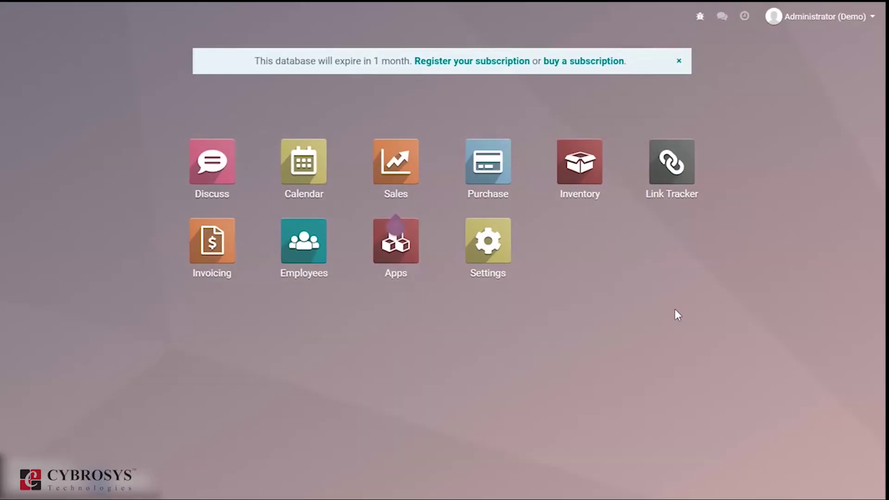
- Open Settings, scroll to Developer Tools and deactivate developer mode
scroll(644, 222, "left", 3)
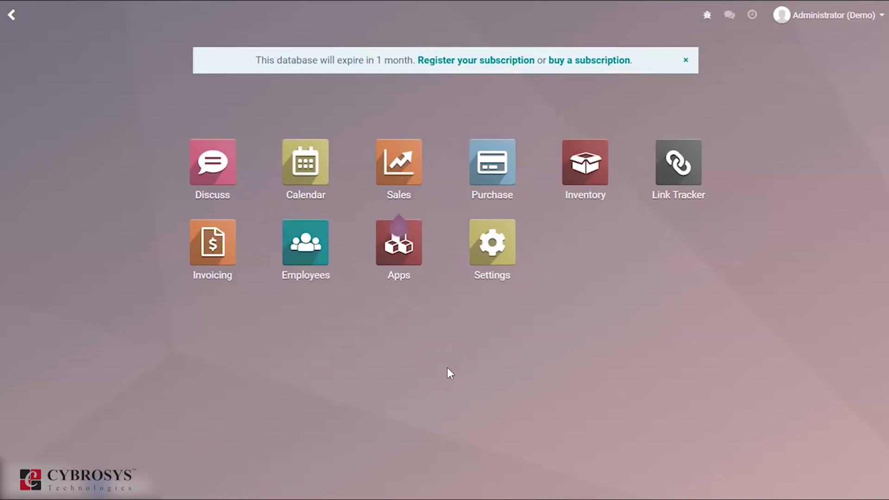
left_click(490, 240)
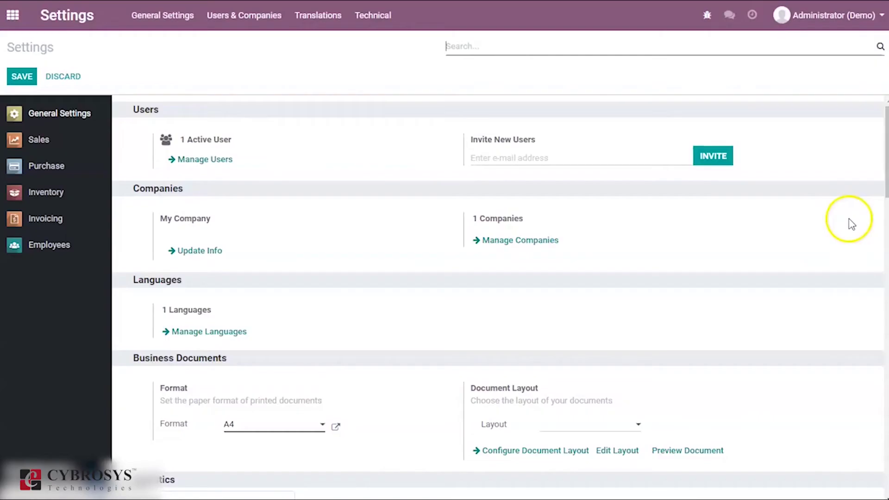
left_click_drag(888, 180, 887, 475)
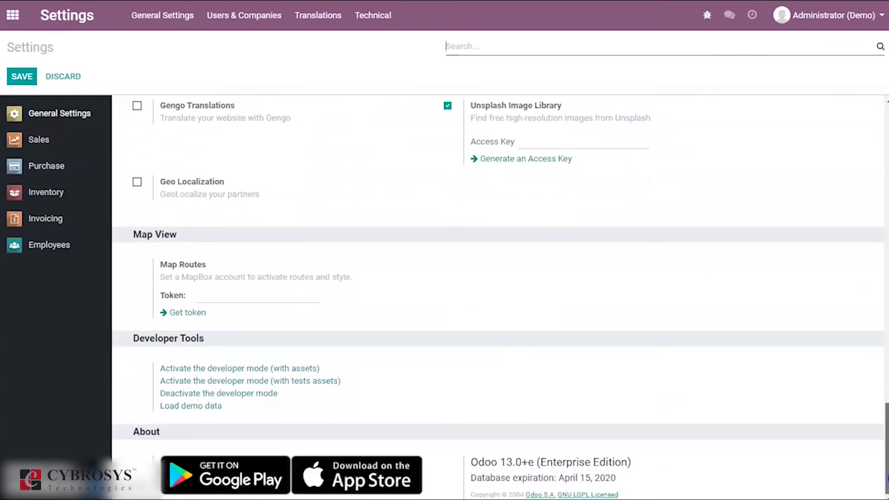
left_click(245, 393)
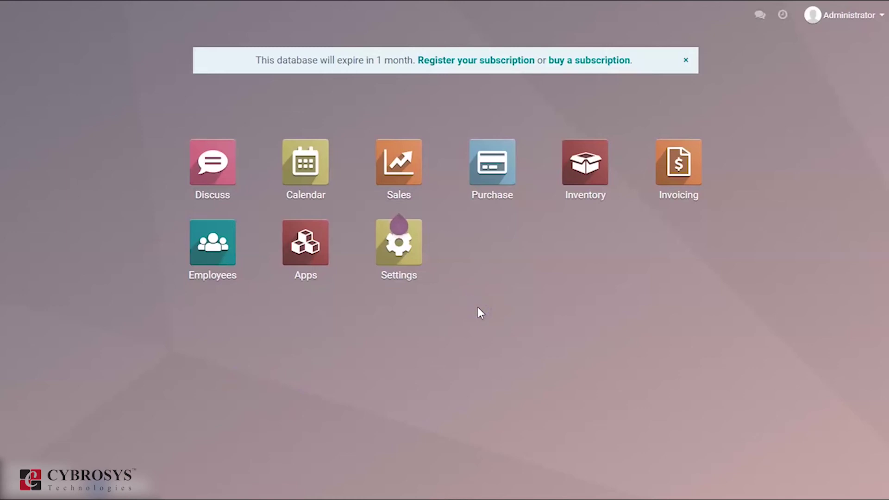
- In a new Chrome tab, search Google for 'odoo developer mode extension'
key("ctrl+t")
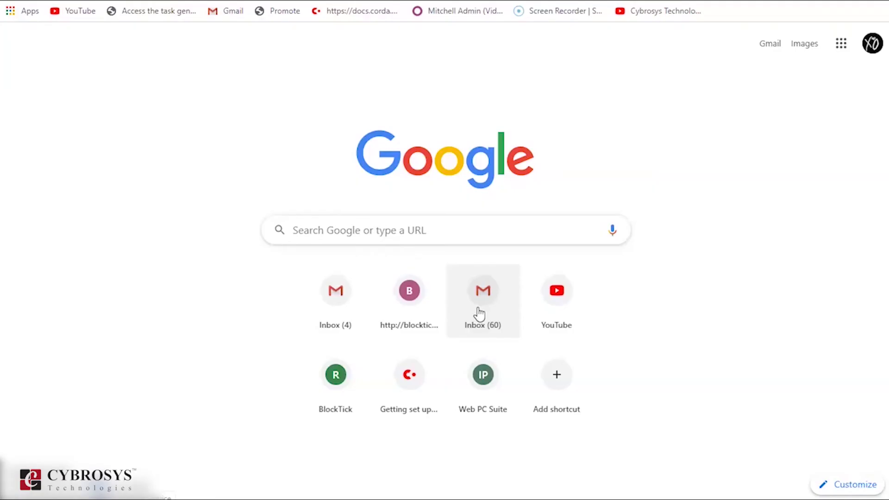
left_click(453, 231)
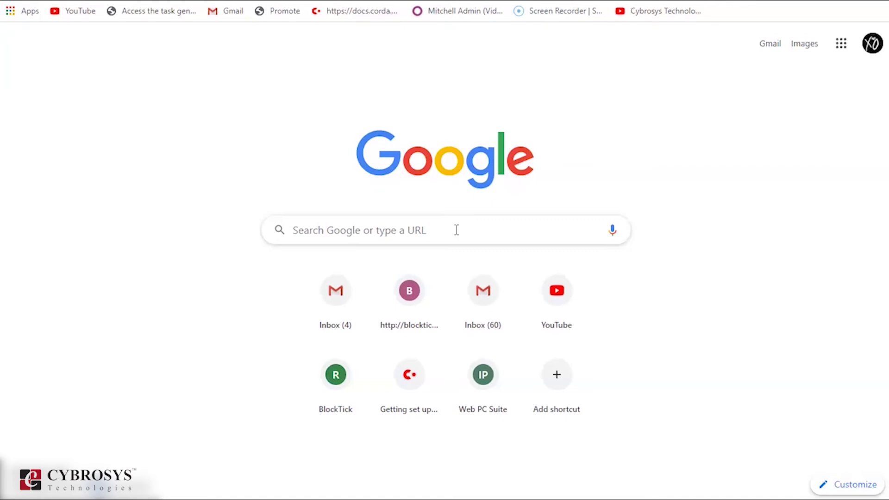
left_click(469, 227)
left_click(351, 31)
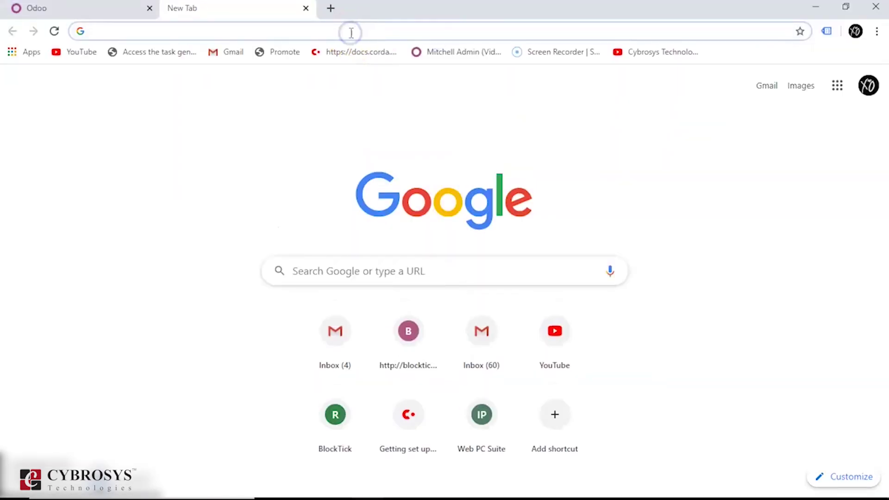
type("o")
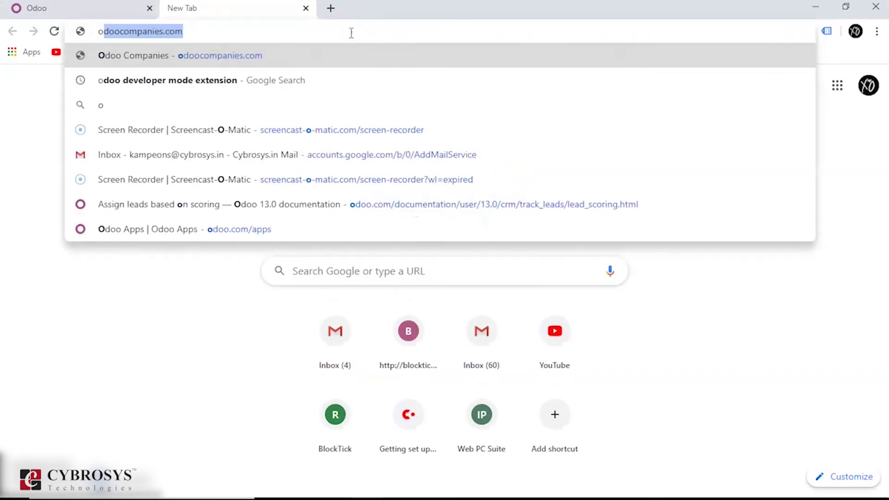
type("doo dev")
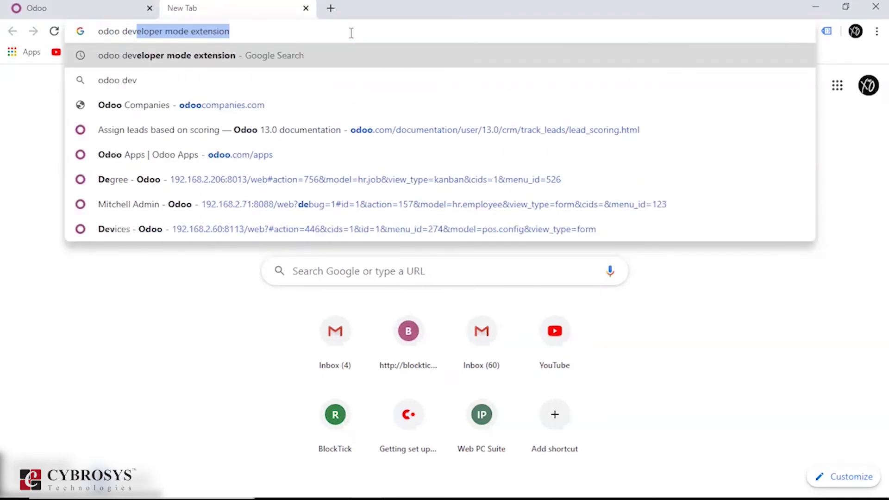
type("eloper")
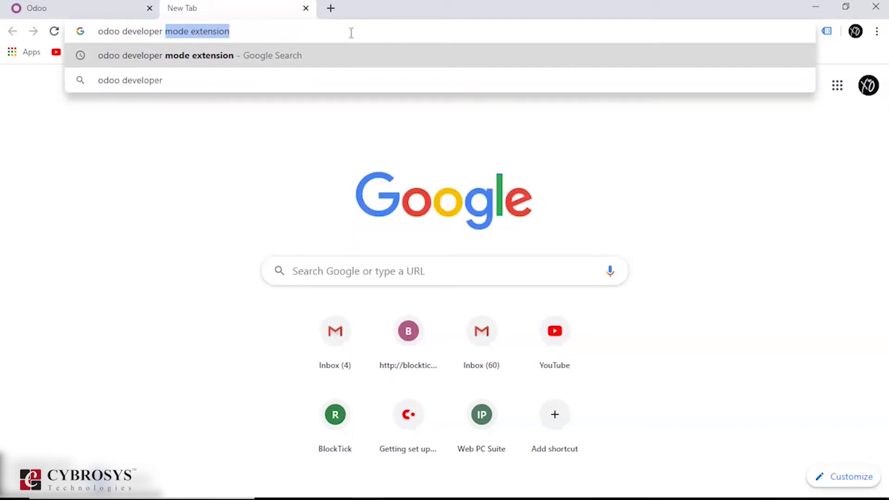
left_click(320, 56)
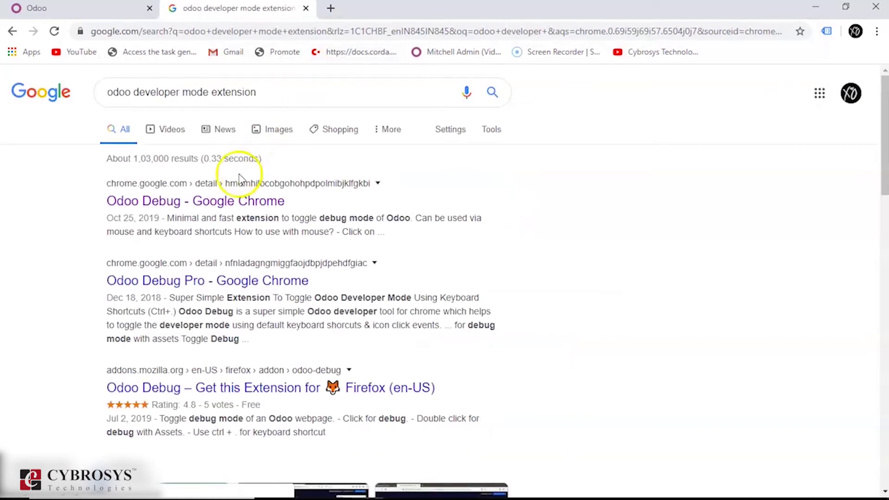
- Add the Odoo Debug extension to Chrome from its Web Store page and dismiss the confirmation
left_click(228, 202)
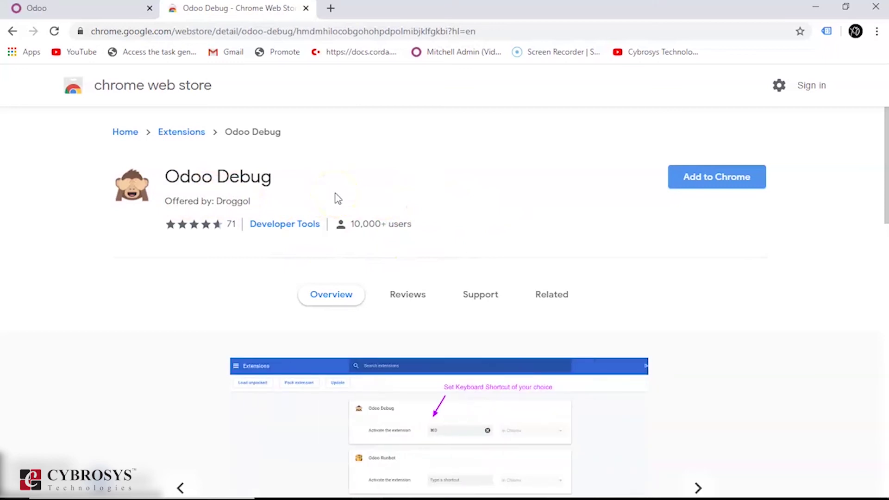
left_click(685, 178)
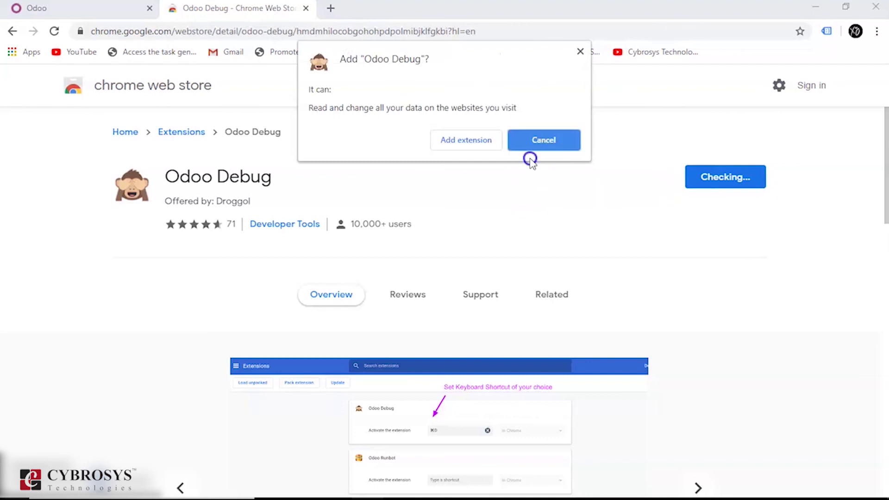
left_click(478, 142)
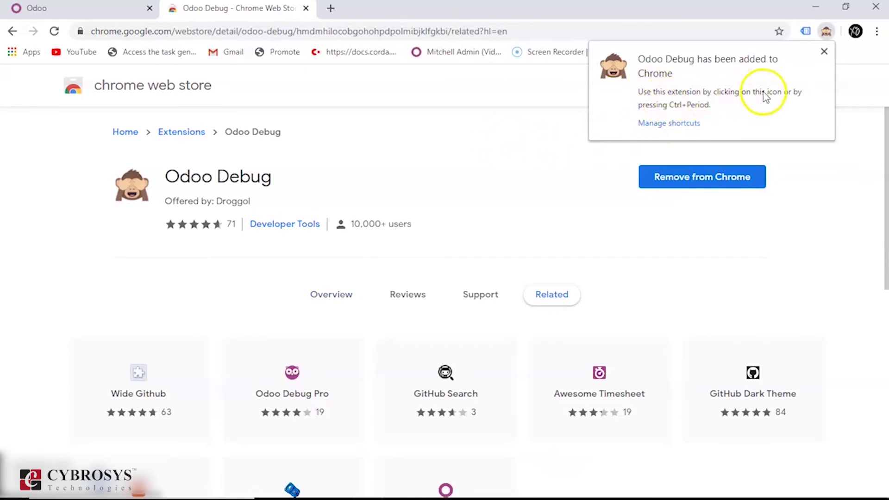
left_click(824, 51)
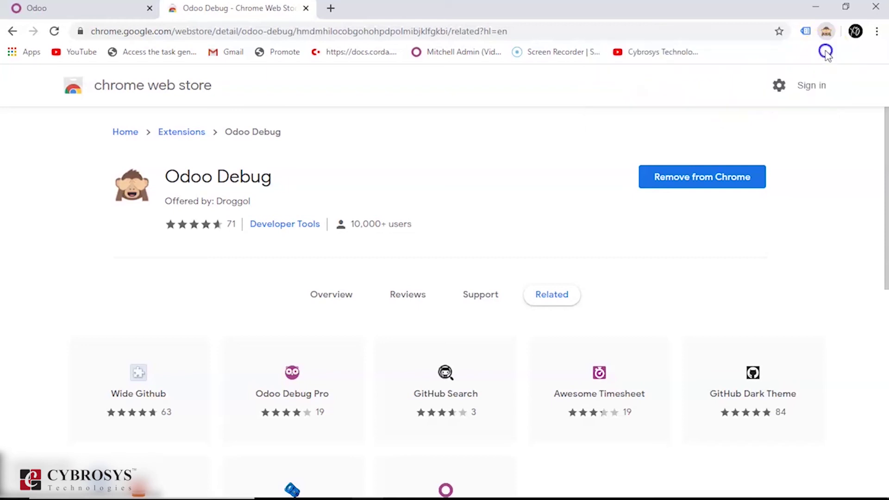
- On the Odoo tab, toggle the Odoo Debug extension icon until debug=1 loads
left_click(88, 13)
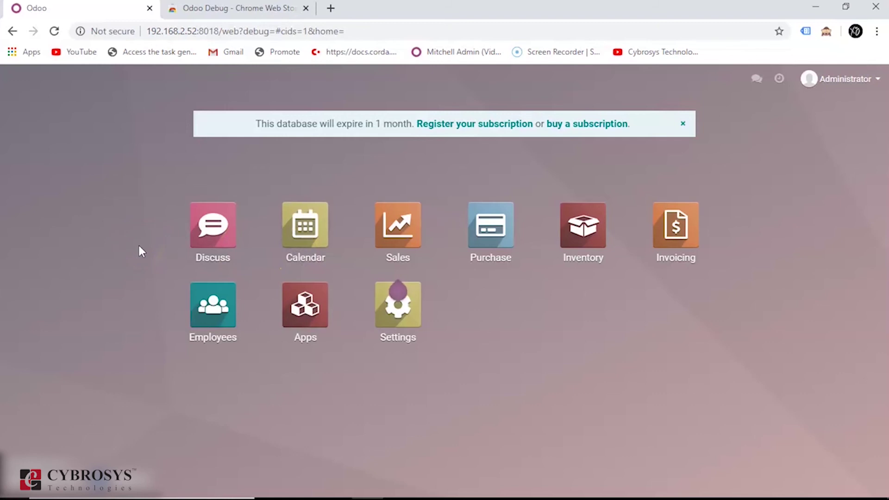
left_click(827, 32)
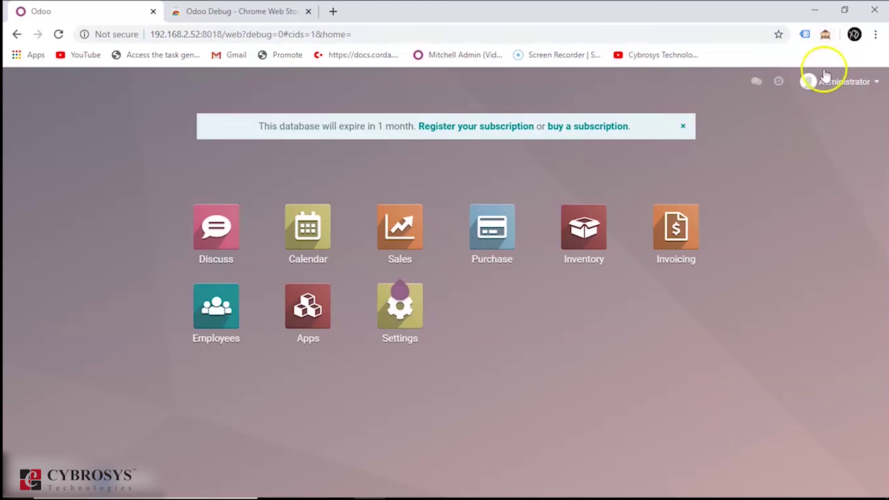
left_click(828, 39)
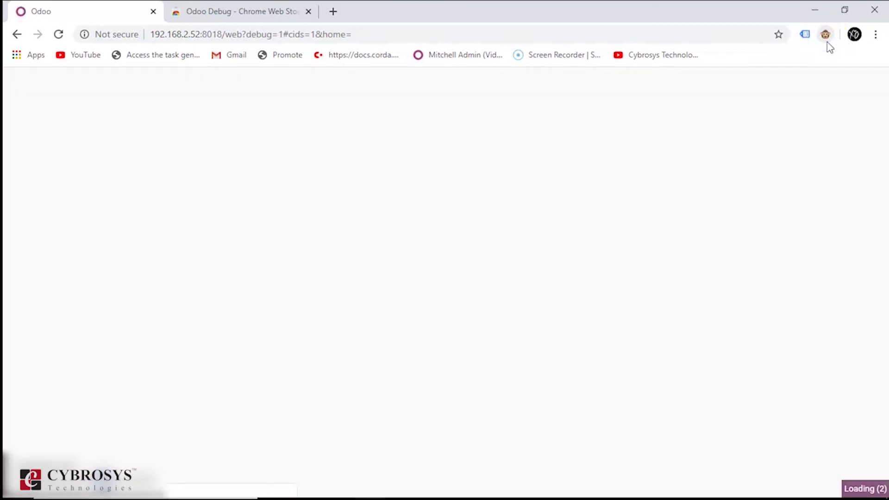